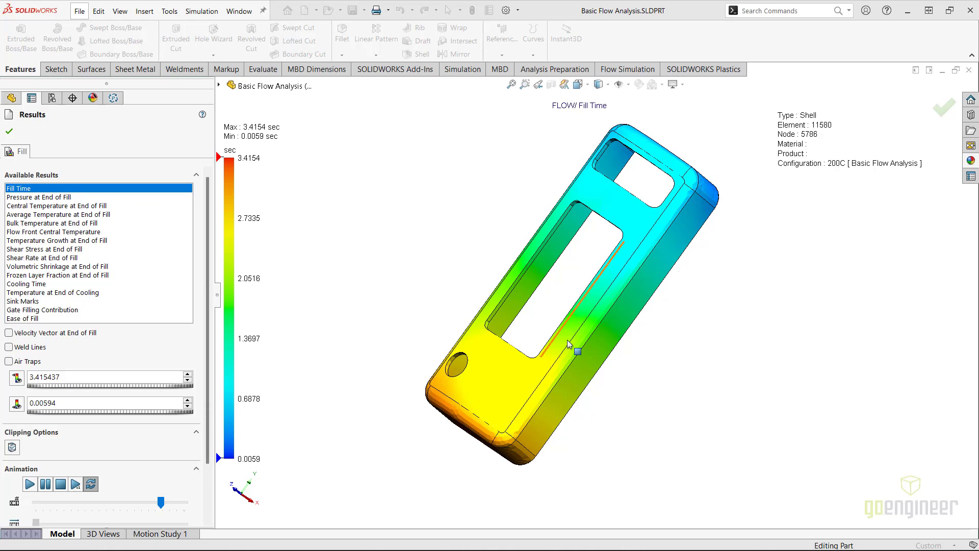
Orbit the Basic Flow Analysis part to view the fill time plot from its inner side
mouse_move(727, 344)
middle_down()
mouse_move(683, 314)
mouse_move(570, 288)
mouse_move(563, 386)
mouse_move(561, 316)
mouse_move(545, 285)
middle_up()
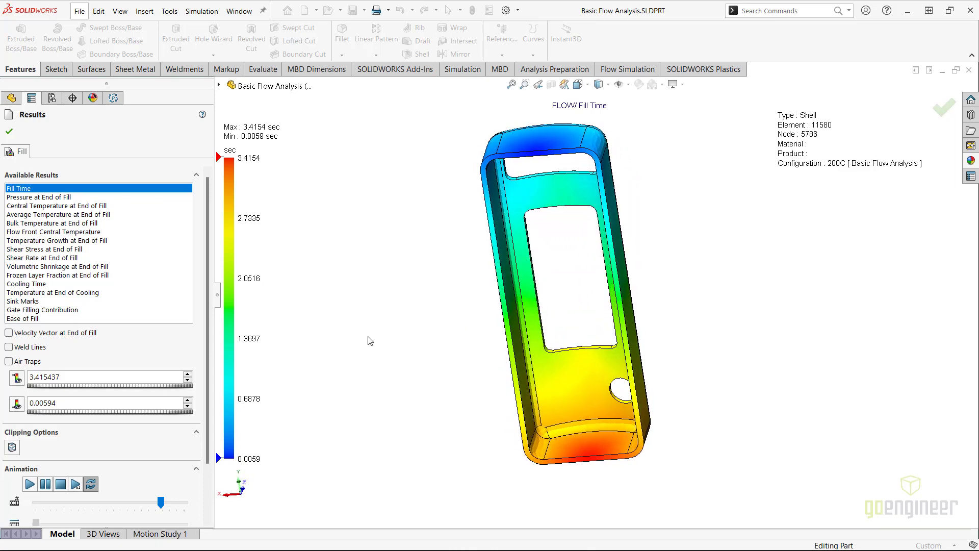
middle_drag(513, 348, 478, 385)
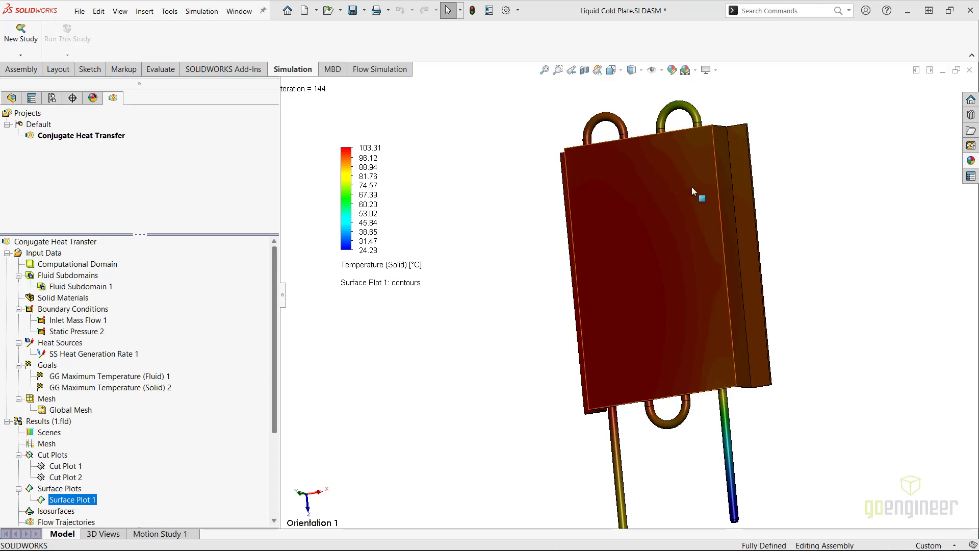
scroll(719, 186, down, 2)
scroll(727, 168, down, 2)
scroll(731, 152, down, 1)
scroll(727, 122, down, 1)
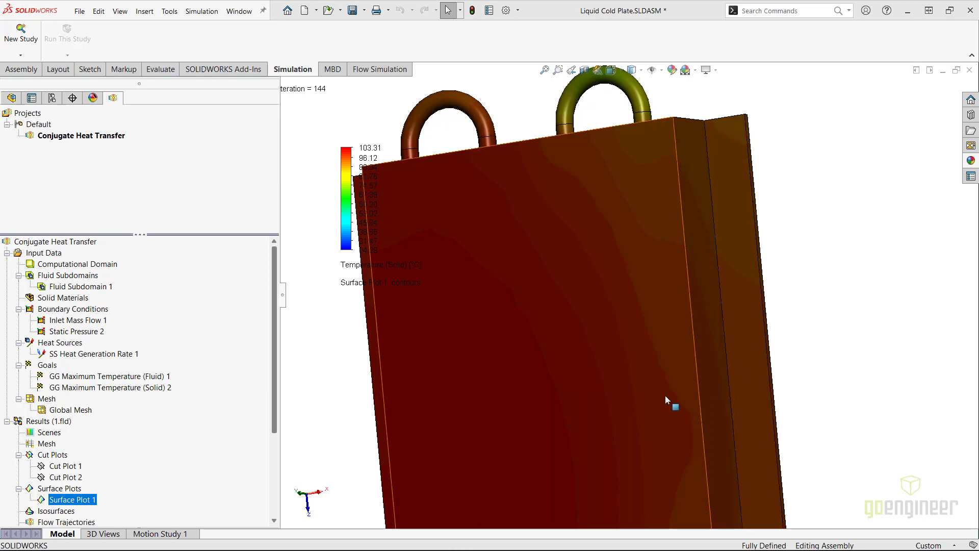
scroll(665, 395, up, 2)
scroll(614, 492, up, 2)
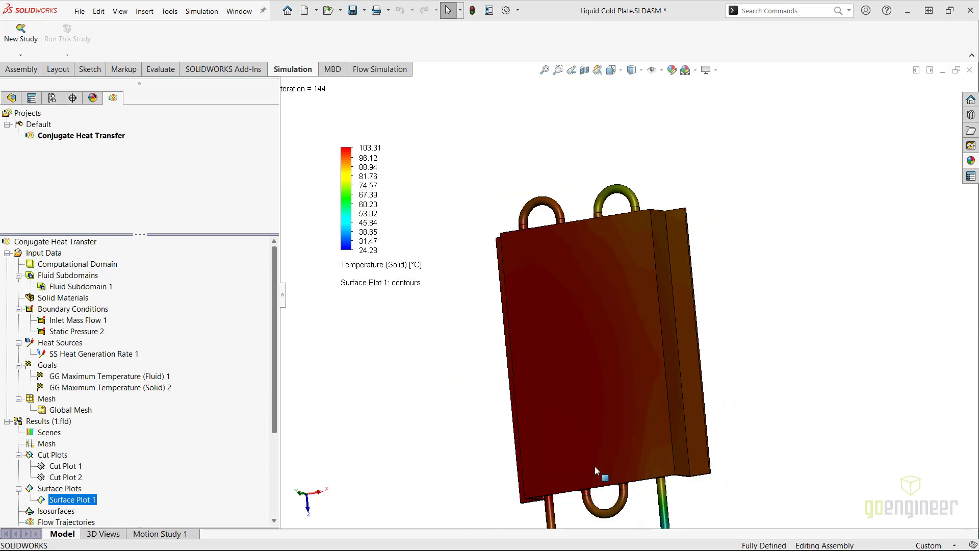
scroll(594, 465, up, 1)
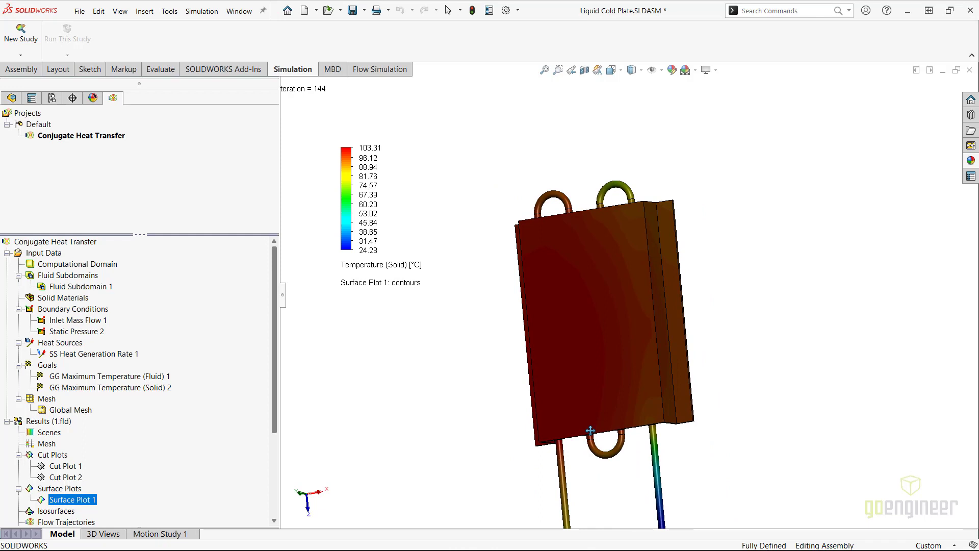
Pan and orbit the Liquid Cold Plate assembly to view the temperature plot from its other side
ctrl+middle_drag(594, 464, 602, 374)
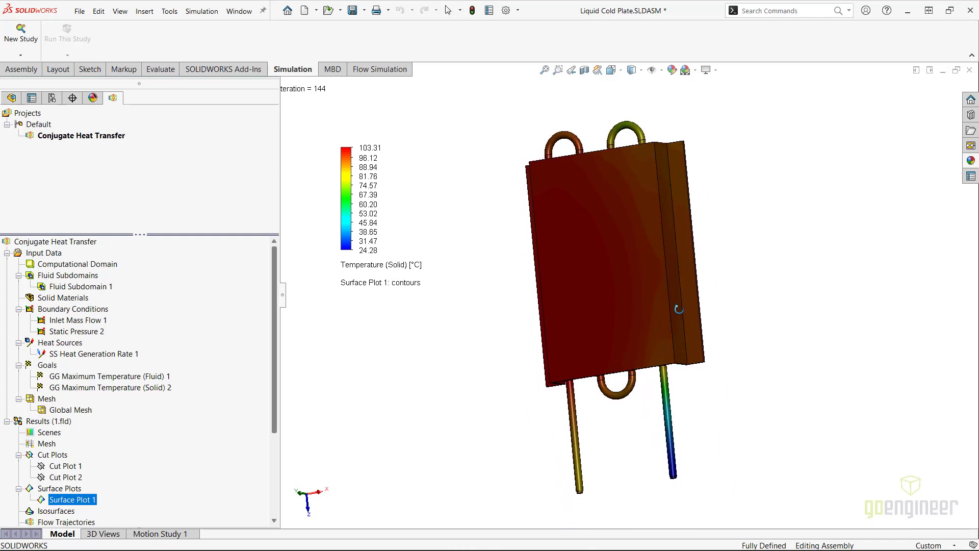
mouse_move(679, 314)
middle_down()
mouse_move(723, 315)
mouse_move(771, 294)
mouse_move(741, 300)
middle_up()
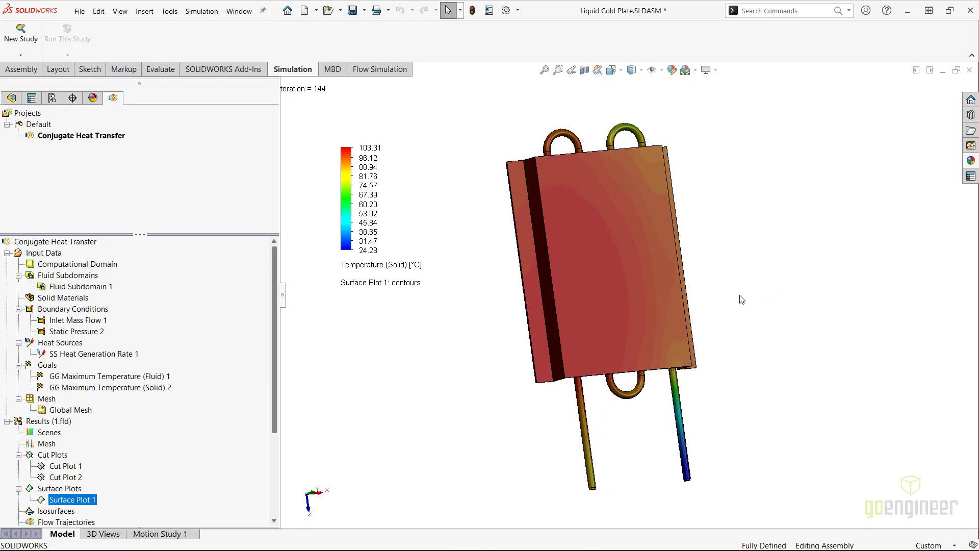
middle_drag(742, 299, 764, 284)
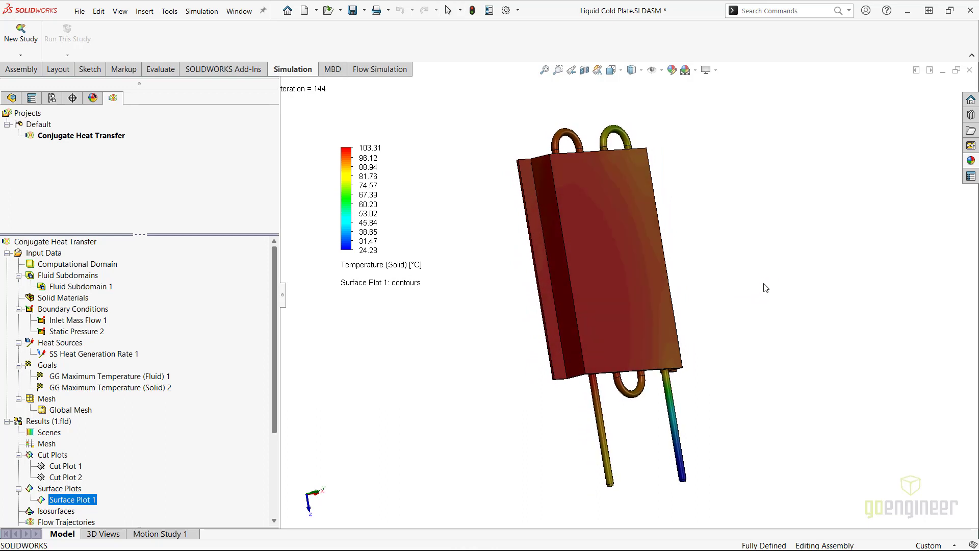
middle_drag(765, 289, 762, 283)
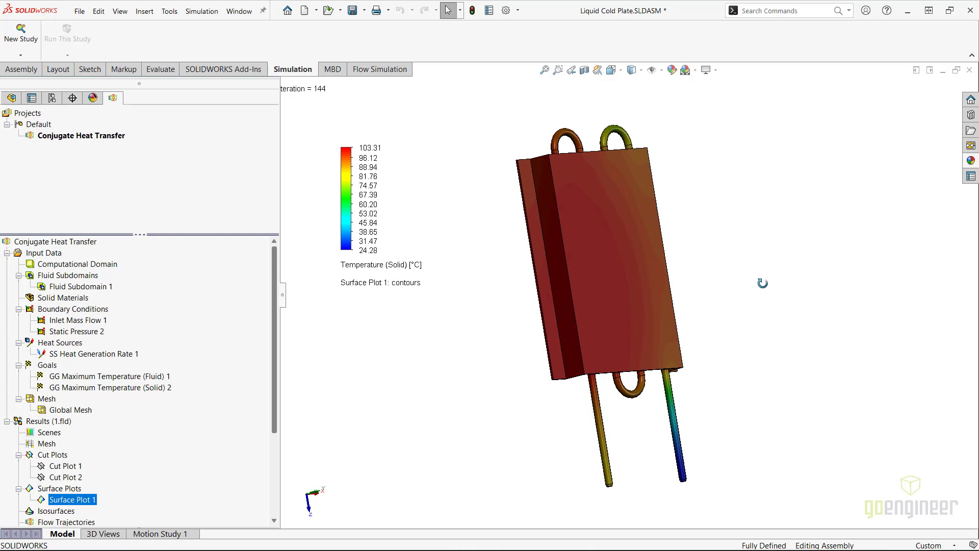
middle_drag(762, 283, 765, 282)
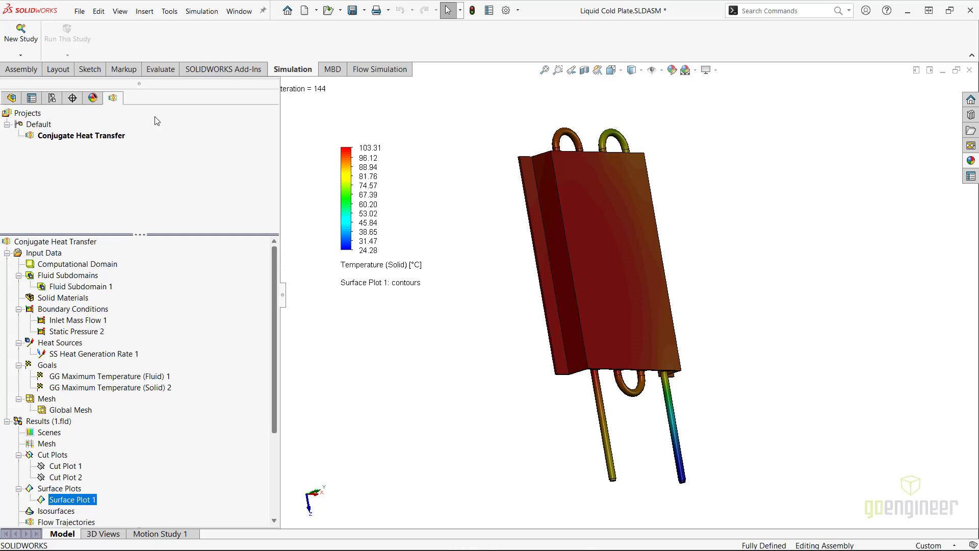
Show the DisplayManager's Scene, Lights and Cameras with Lights expanded into Ambient, Directional1 and Directional2
click(94, 99)
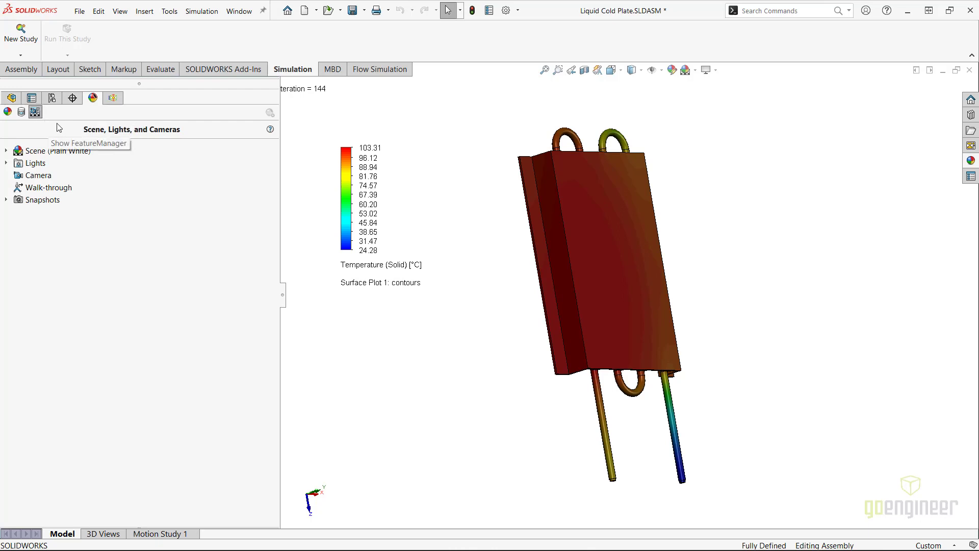
click(8, 163)
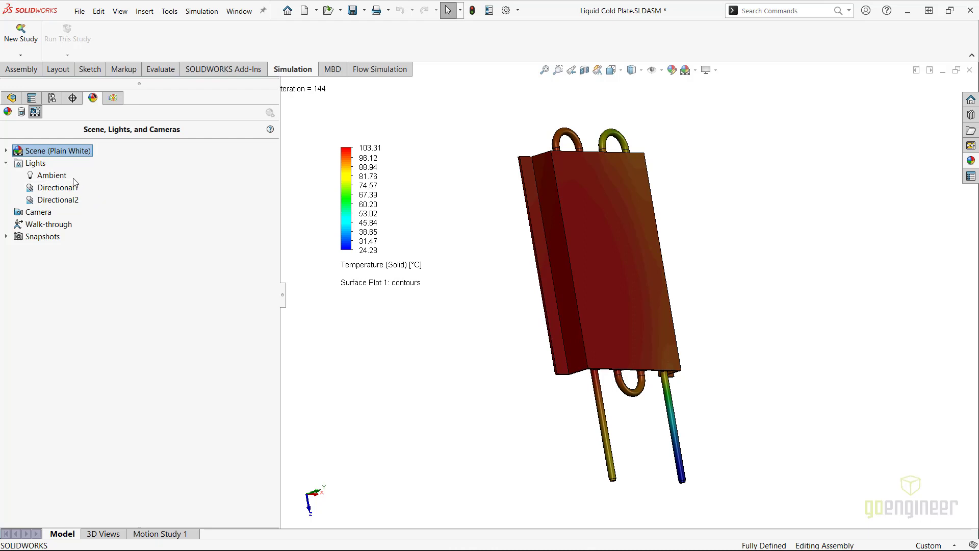
Edit the Ambient light and raise its intensity to 0.81 so the plot renders in bright colors
right_click(53, 175)
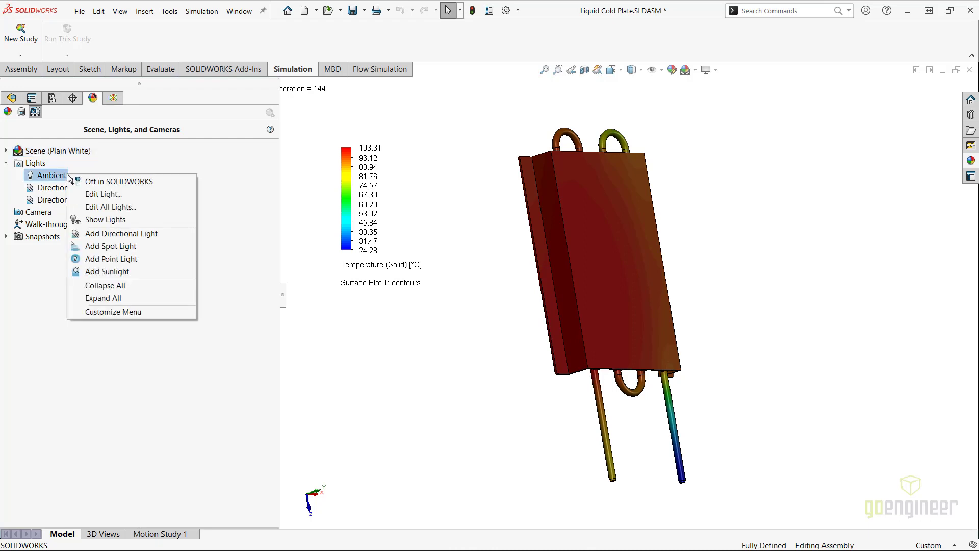
click(102, 193)
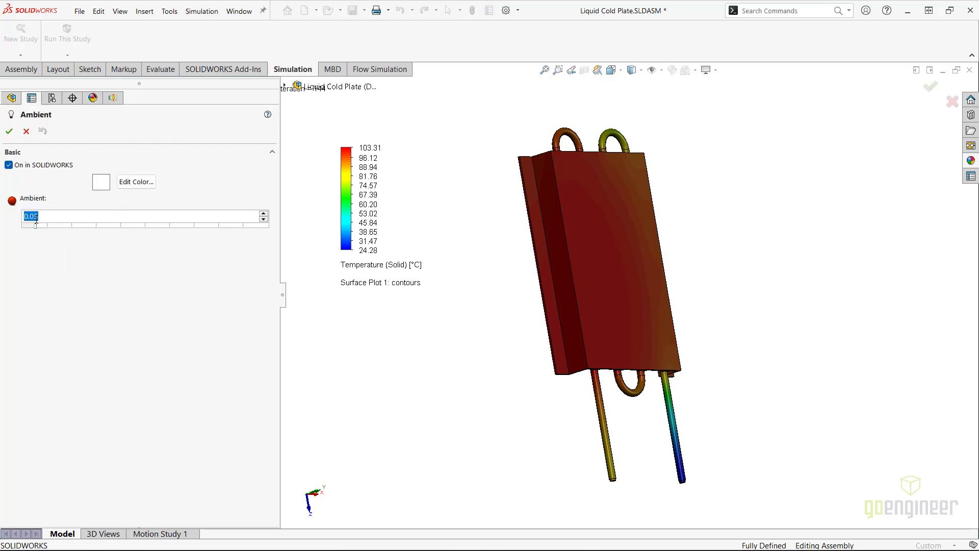
drag(35, 226, 221, 234)
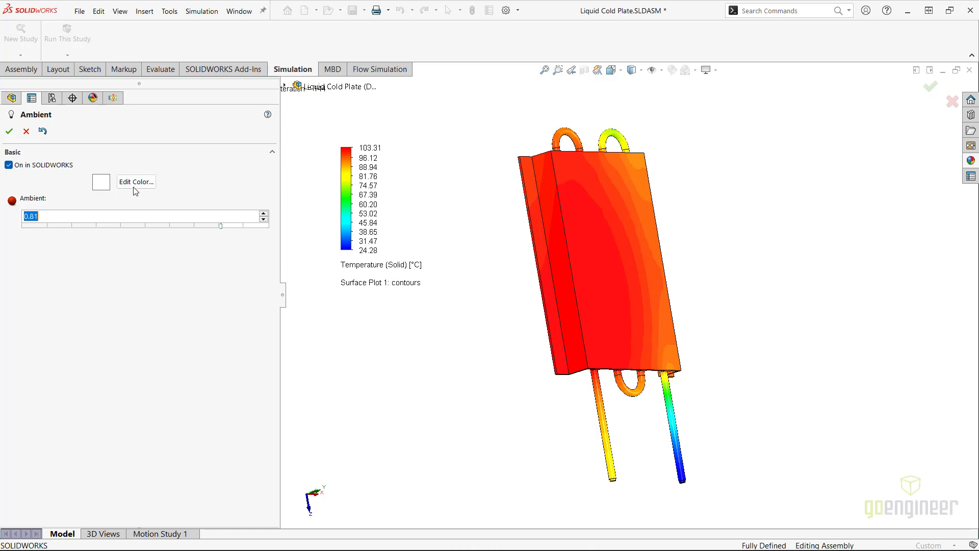
click(11, 133)
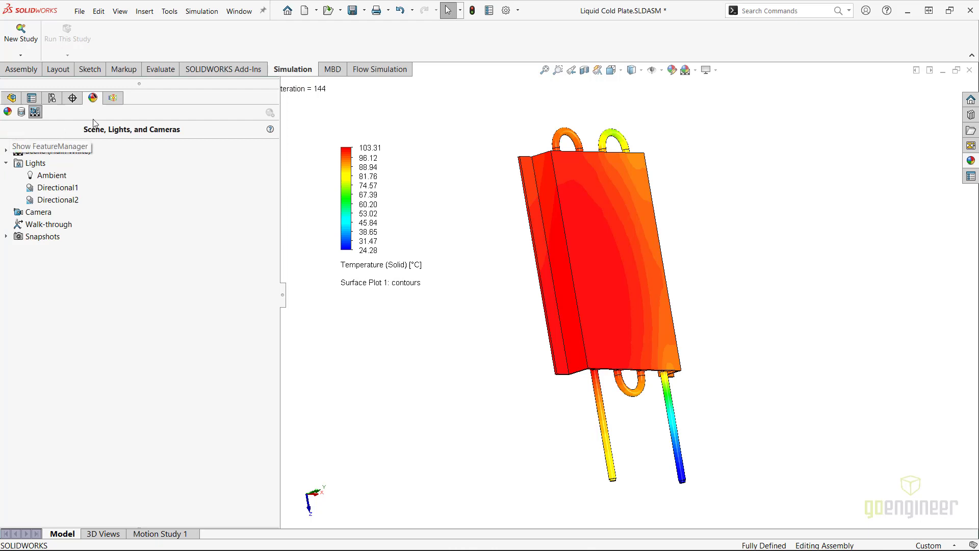
Return to the Flow Simulation analysis tree and orbit the cold plate to a front view
click(114, 99)
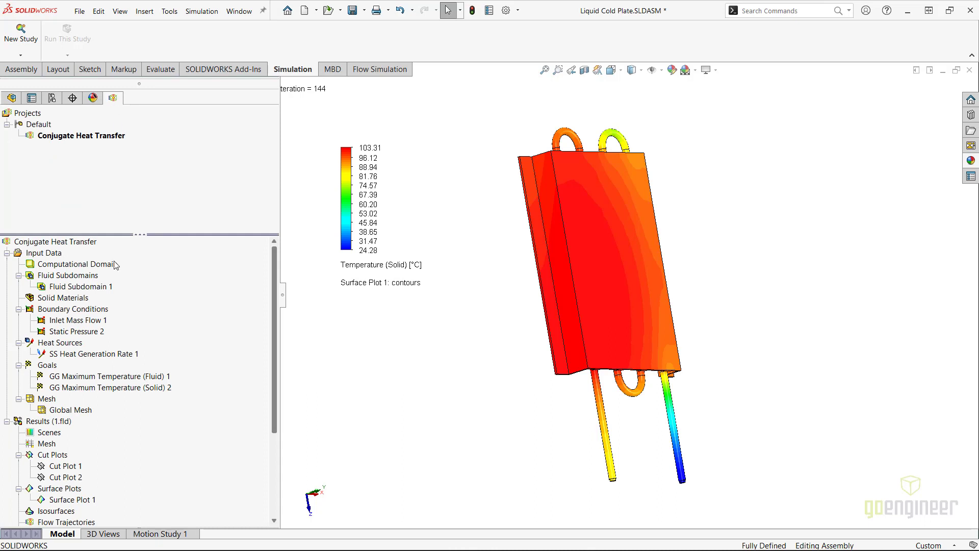
scroll(102, 390, down, 3)
scroll(103, 390, down, 3)
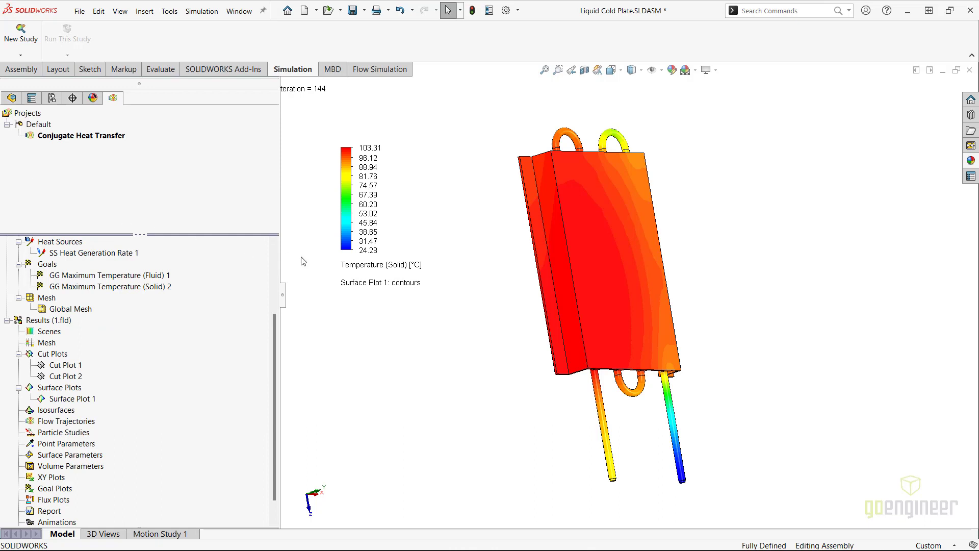
mouse_move(507, 272)
middle_down()
mouse_move(450, 282)
mouse_move(446, 251)
mouse_move(446, 290)
middle_up()
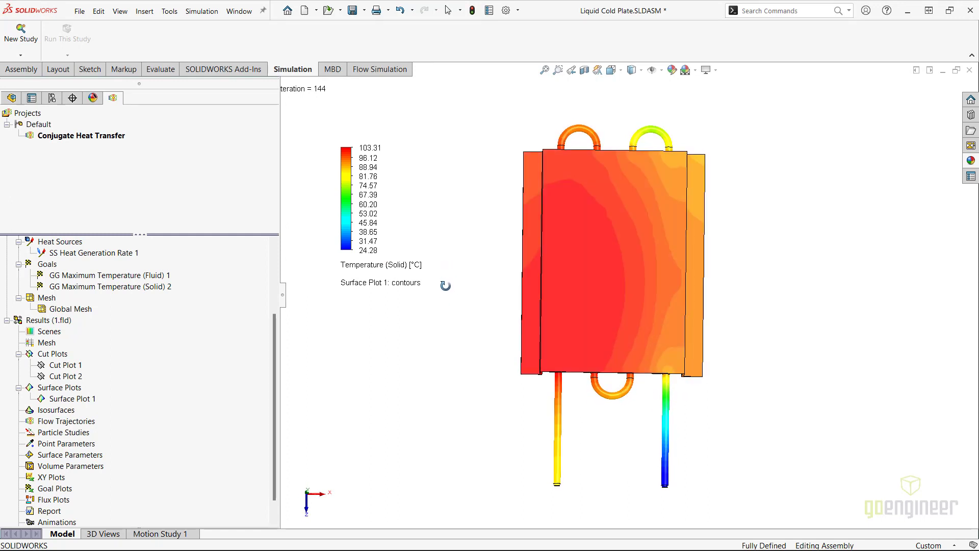